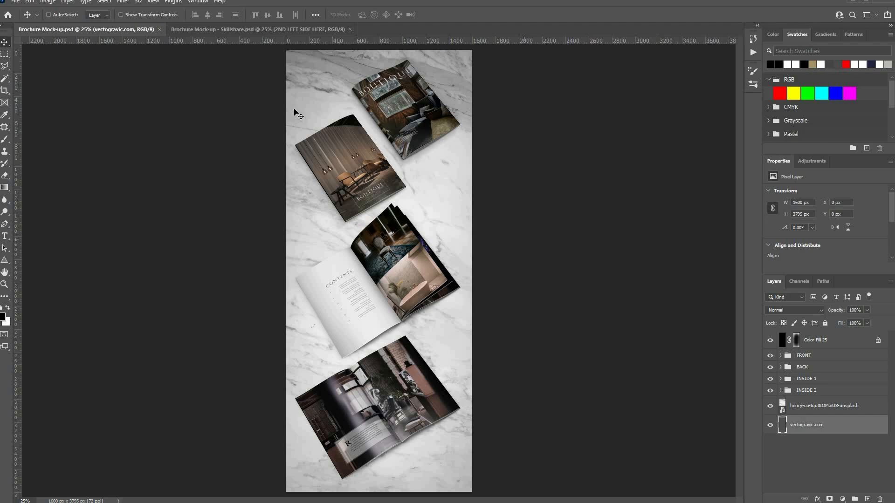
- Zoom in on the top brochures and hide the BACK, INSIDE 1 and INSIDE 2 groups
ctrl+click(375, 119)
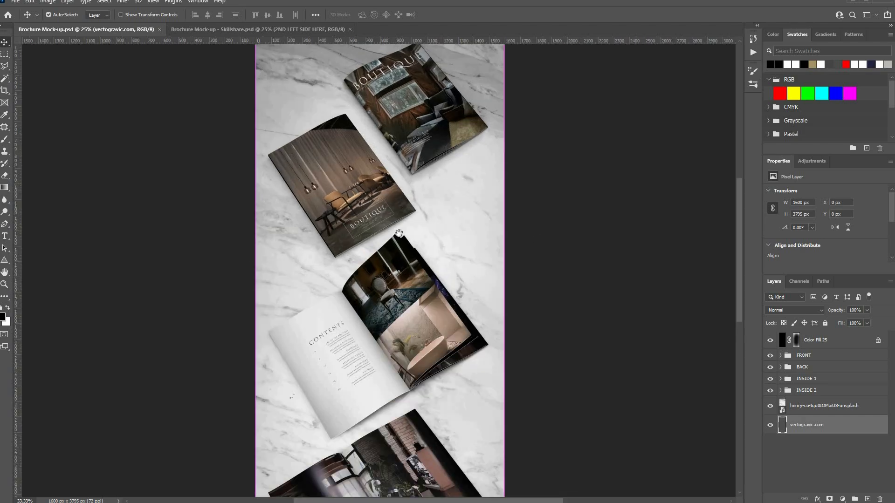
click(770, 366)
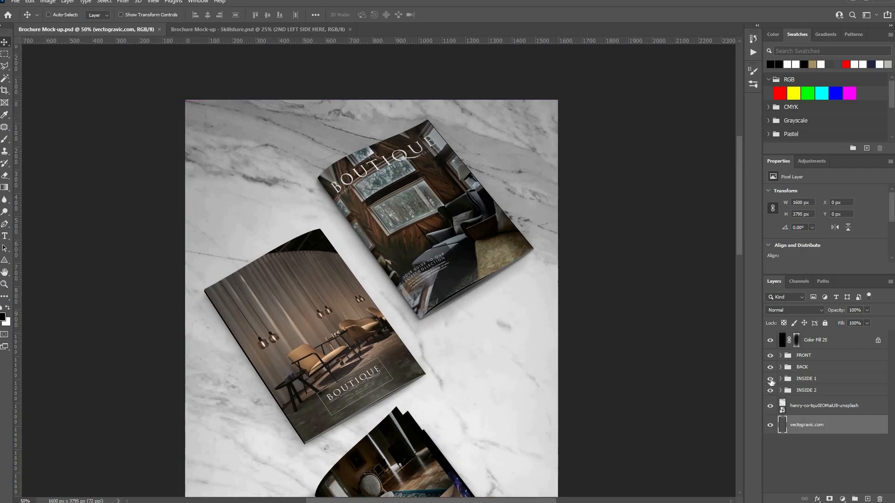
click(770, 379)
click(770, 390)
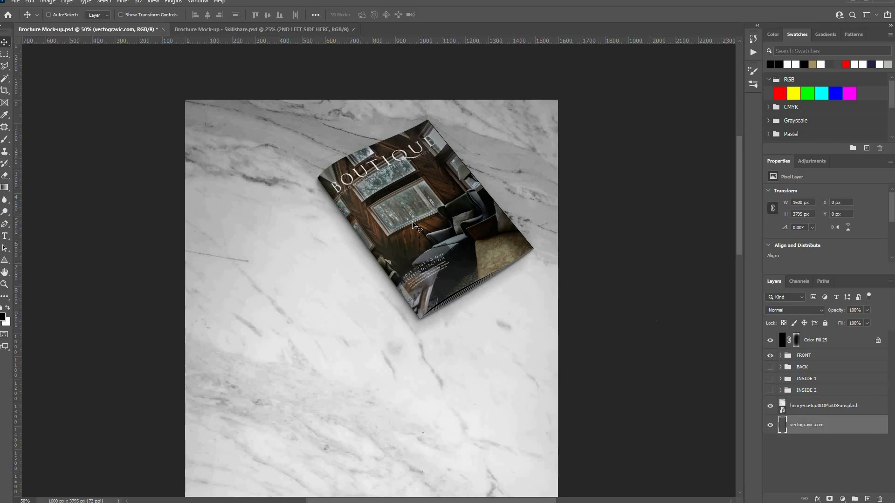
ctrl+click(419, 280)
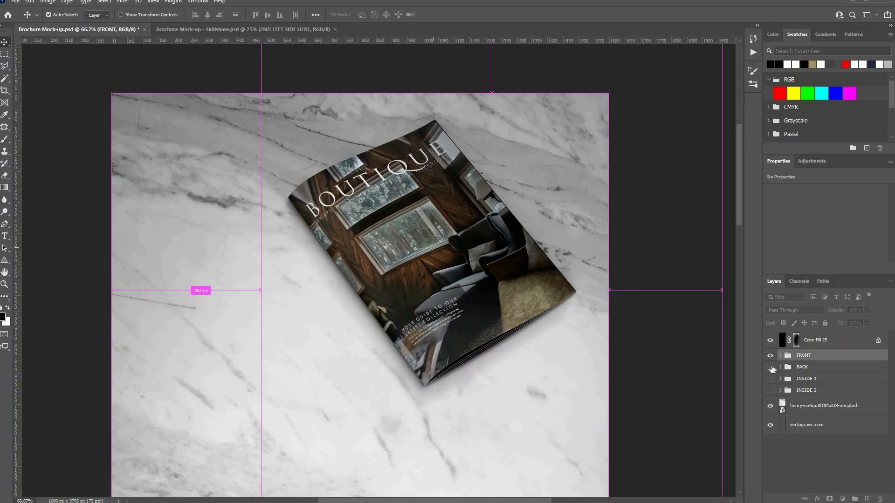
- Toggle the FRONT and BACK groups off and back on, then zoom out to the whole mockup
click(770, 367)
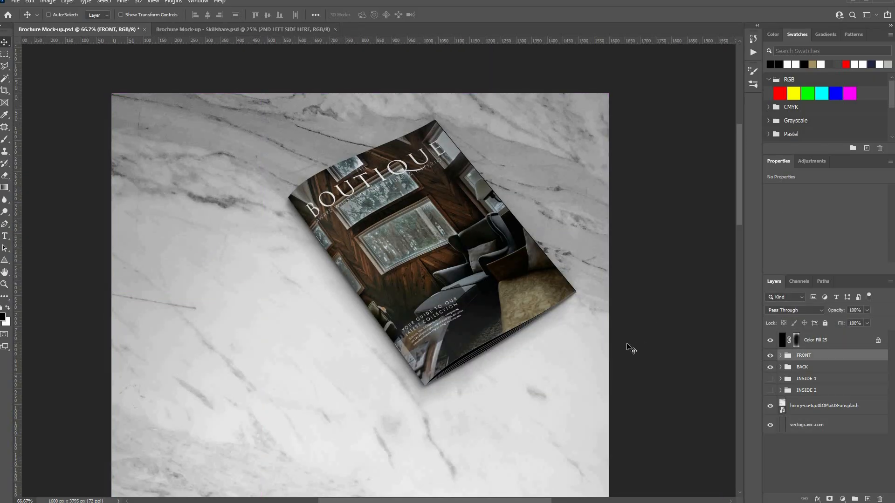
scroll(627, 346, down, 3)
scroll(631, 349, down, 1)
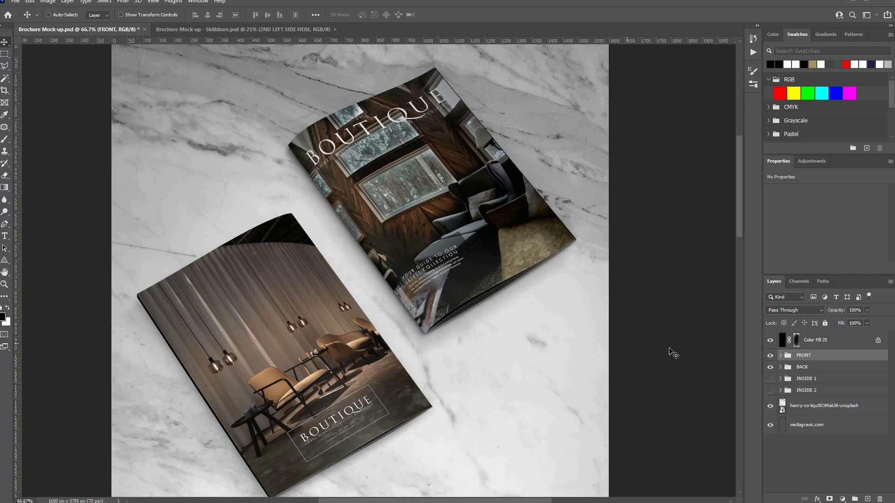
scroll(770, 376, down, 4)
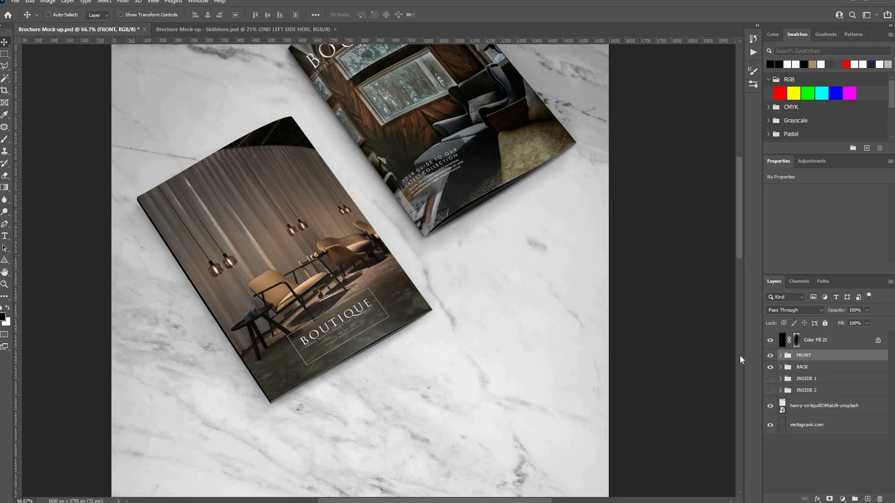
click(770, 356)
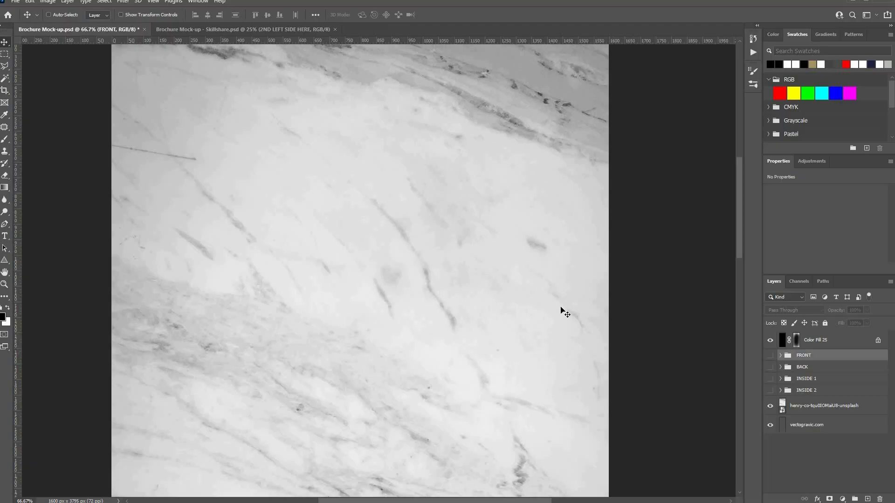
scroll(559, 295, down, 3)
scroll(563, 299, down, 8)
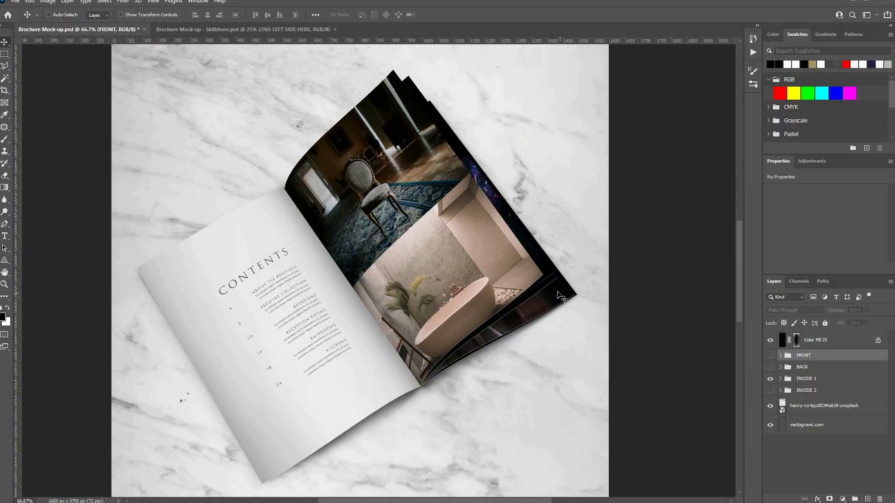
scroll(560, 295, down, 1)
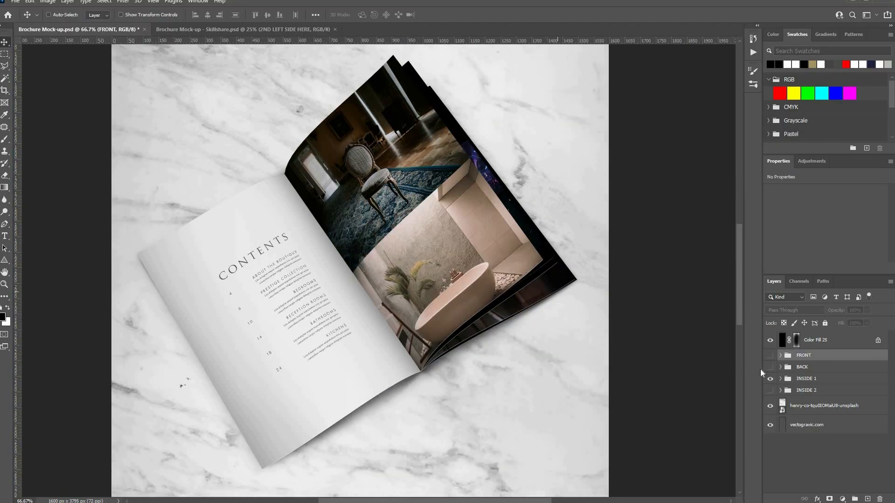
key(ctrl+minus)
key(ctrl+minus)
key(ctrl+minus)
click(771, 356)
click(771, 367)
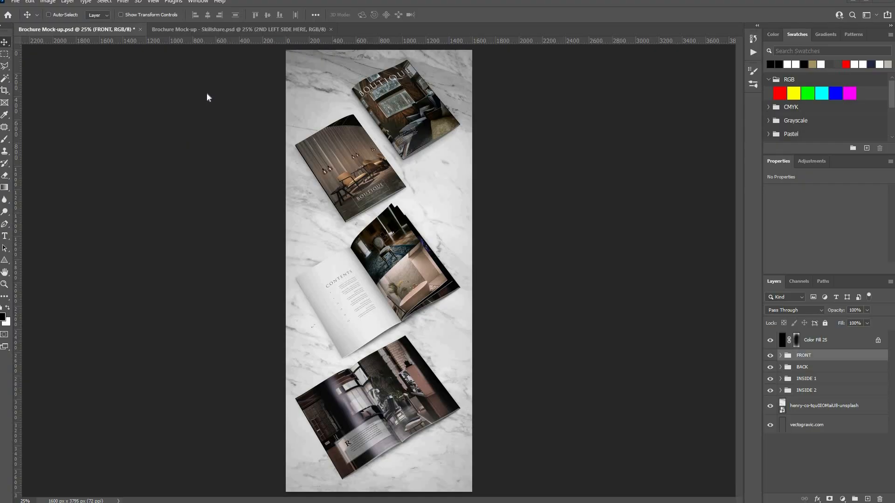
- Switch to the Skillshare mockup and collapse its INSIDE 2 and FRONT groups
click(185, 30)
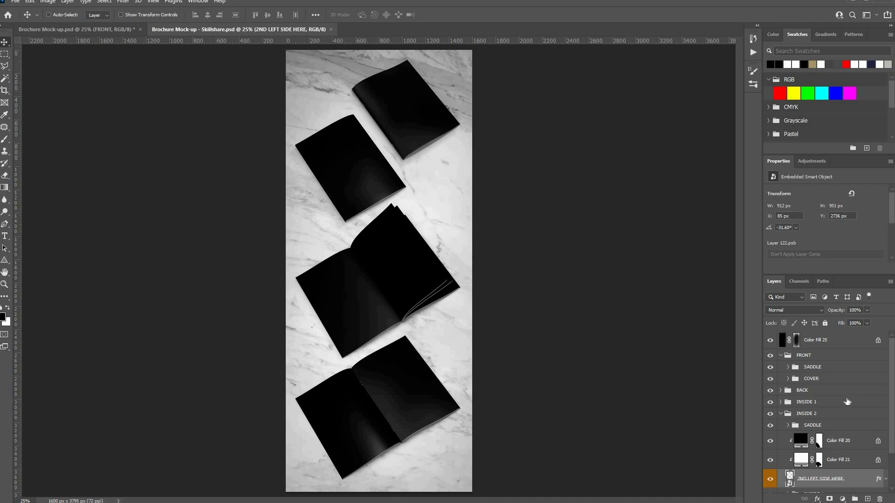
scroll(800, 378, down, 3)
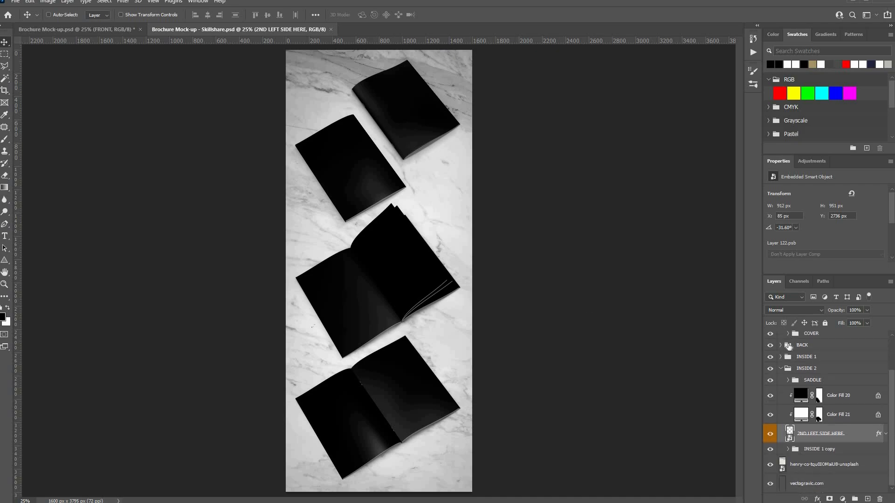
click(781, 368)
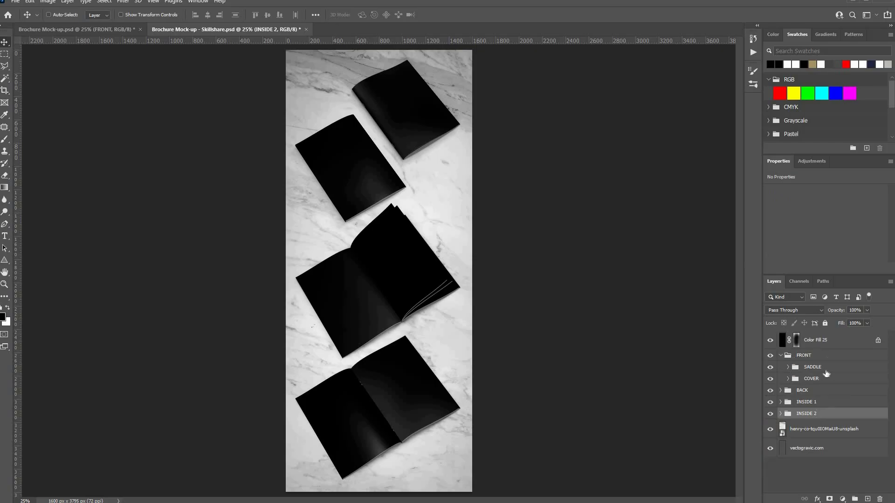
click(781, 356)
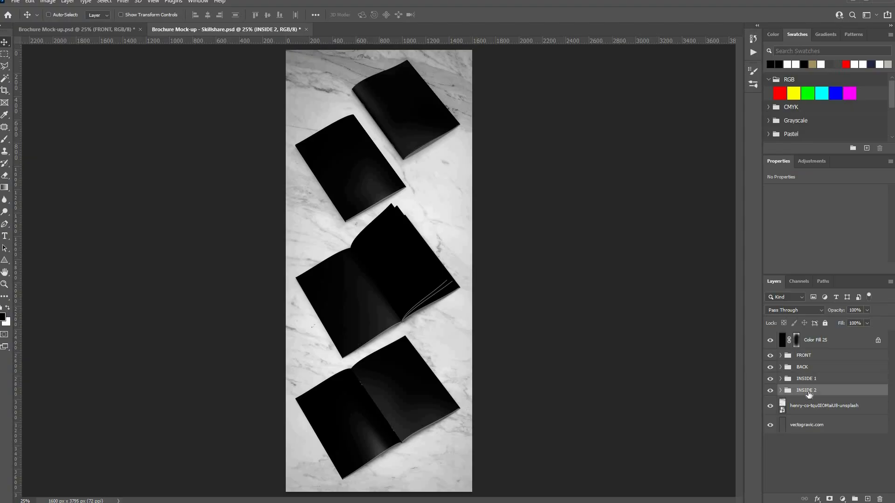
- Expand FRONT and its COVER subgroup, then open the COVER smart object's contents
click(781, 356)
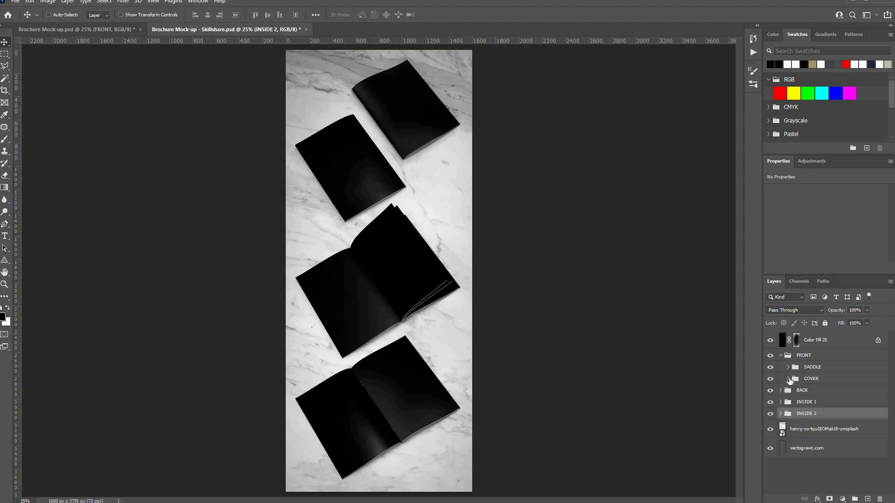
click(788, 379)
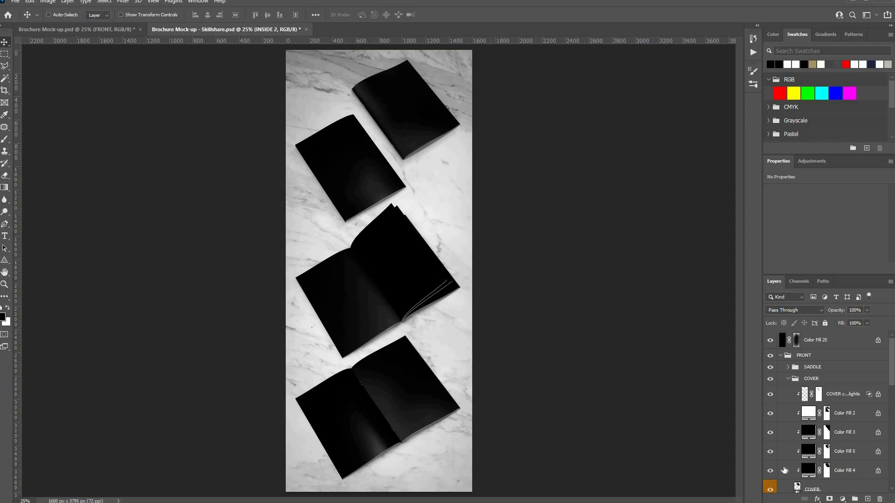
scroll(799, 474, down, 1)
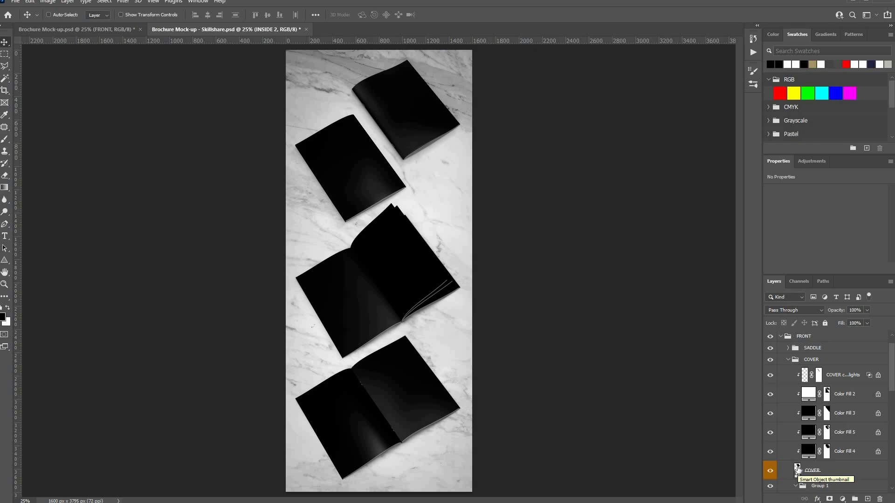
double_click(797, 469)
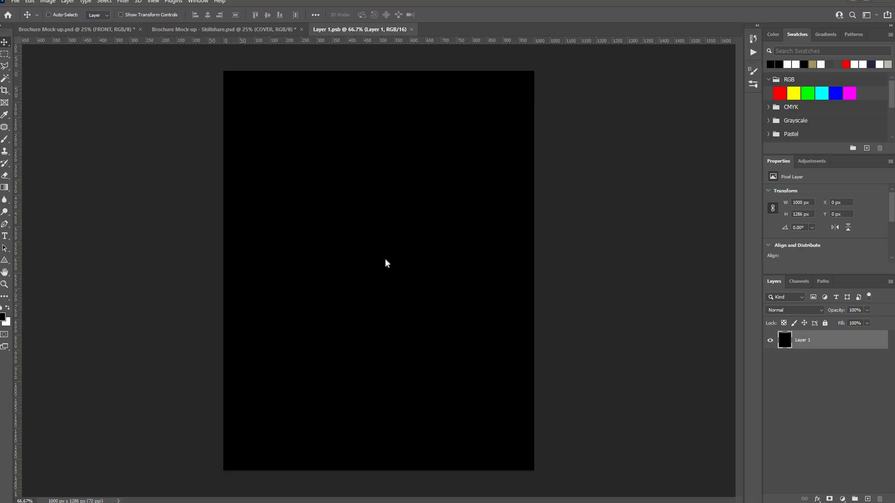
- Place the Boutique cover image on the black page, scaled to 1033 × 1320 px to fill it
drag(421, 258, 386, 261)
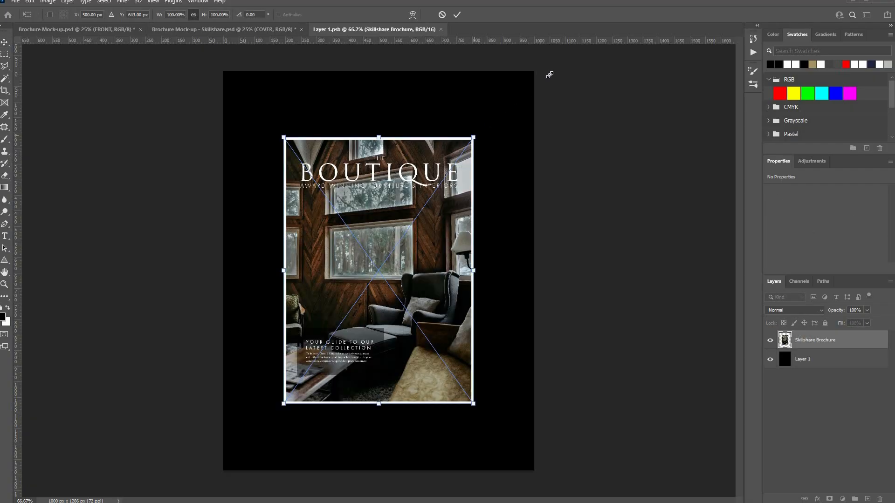
drag(551, 71, 561, 59)
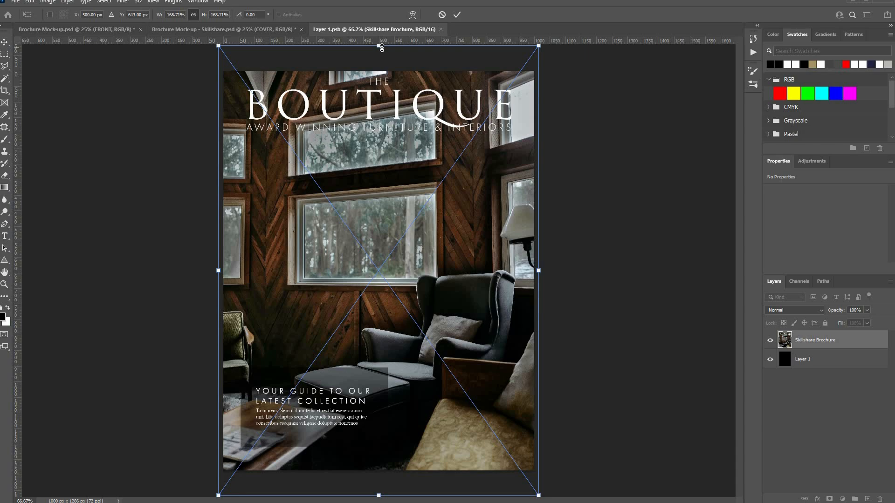
mouse_move(382, 51)
mouse_down()
mouse_move(384, 66)
mouse_move(391, 62)
mouse_up()
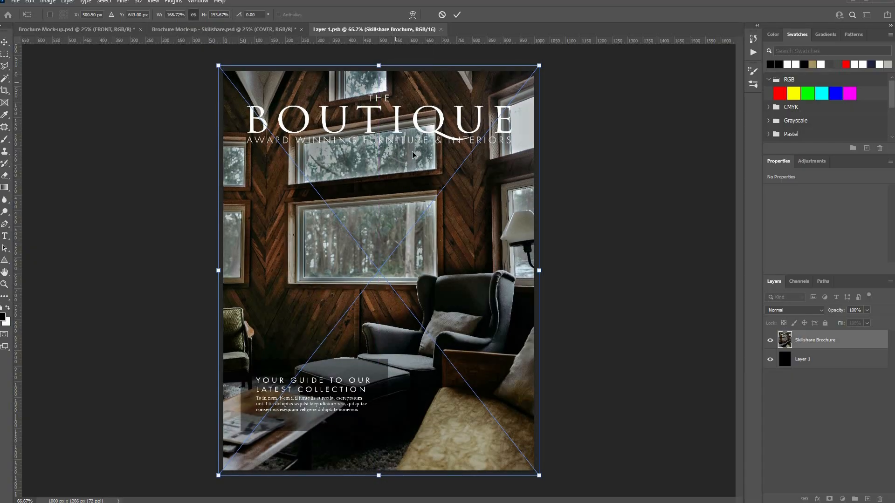
key(Return)
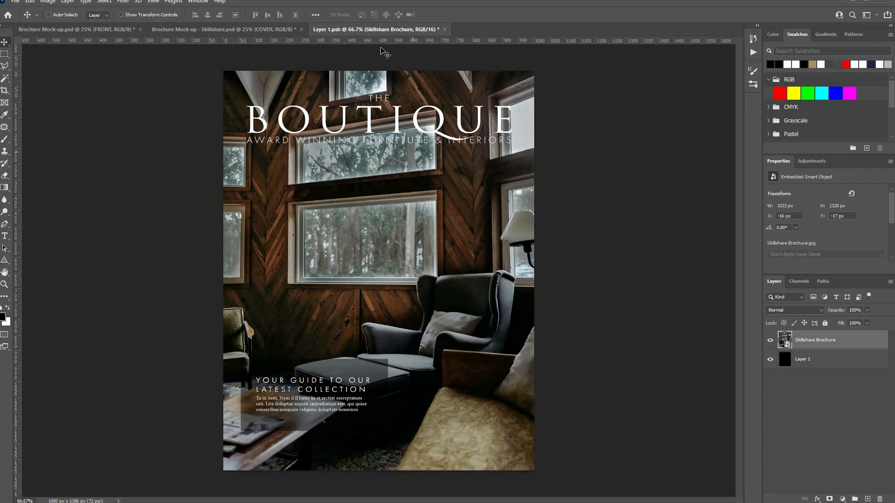
- Close Layer 1.psb saving its changes, then zoom in on the updated front brochure
click(444, 29)
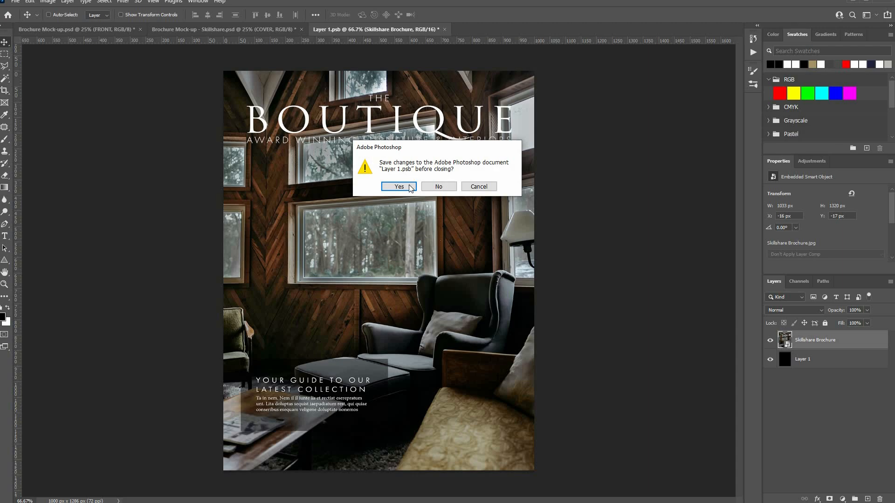
click(410, 187)
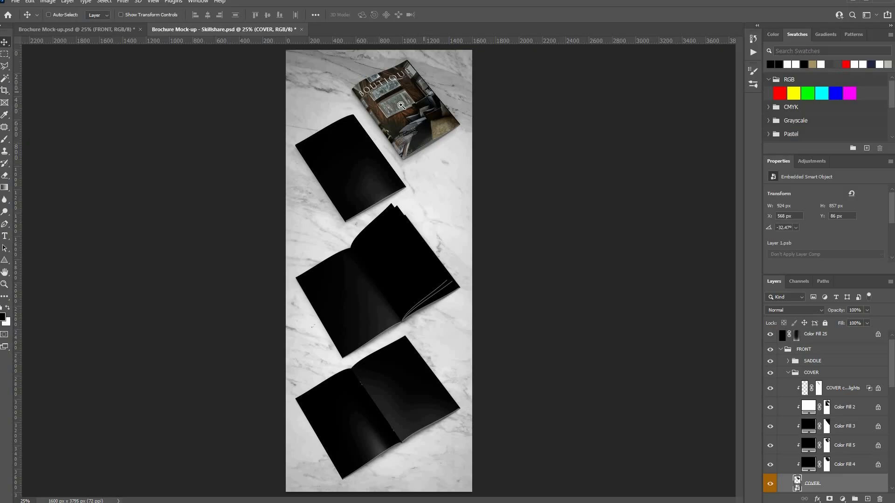
scroll(424, 128, up, 1)
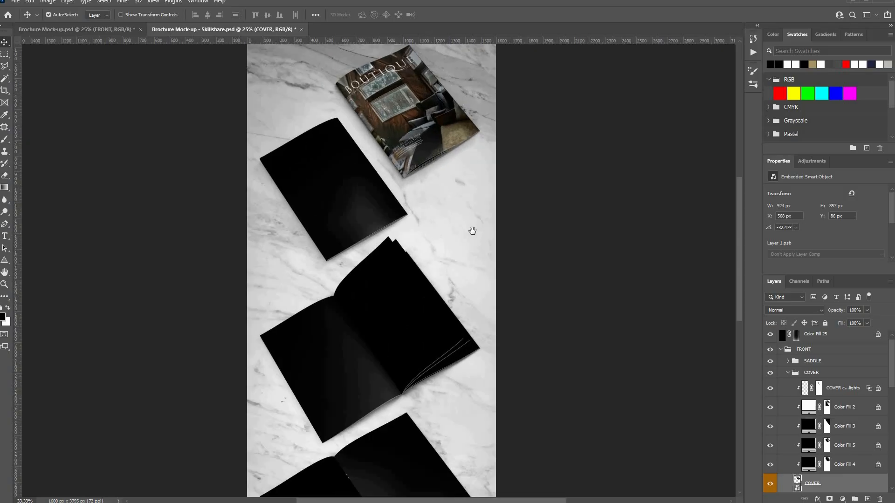
scroll(472, 229, up, 3)
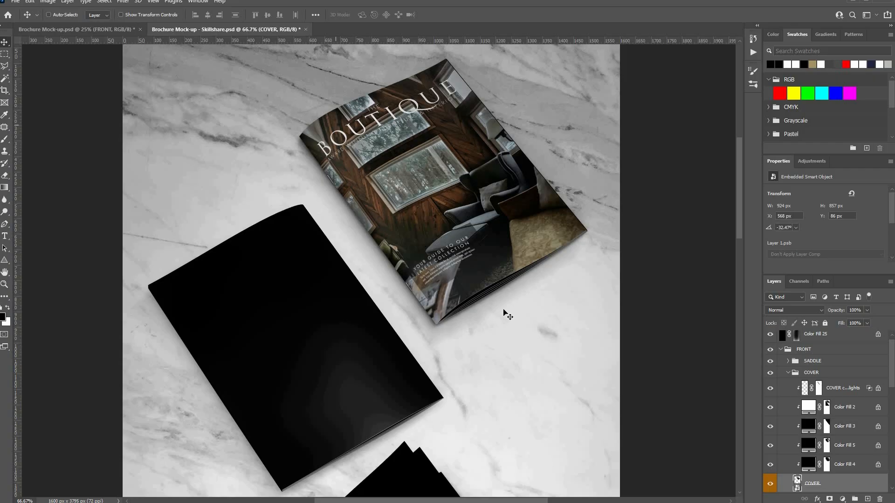
- Collapse the COVER group, peek into BACK, and expand the INSIDE 1 group
scroll(504, 313, down, 3)
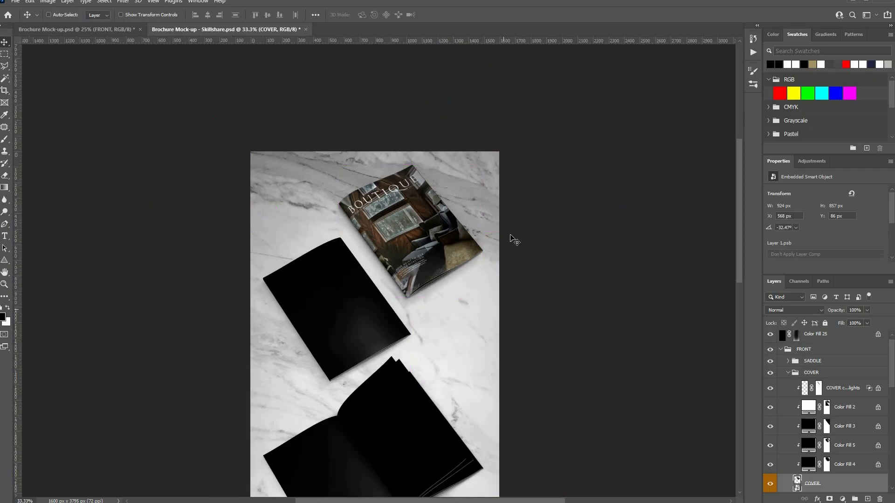
scroll(570, 261, down, 3)
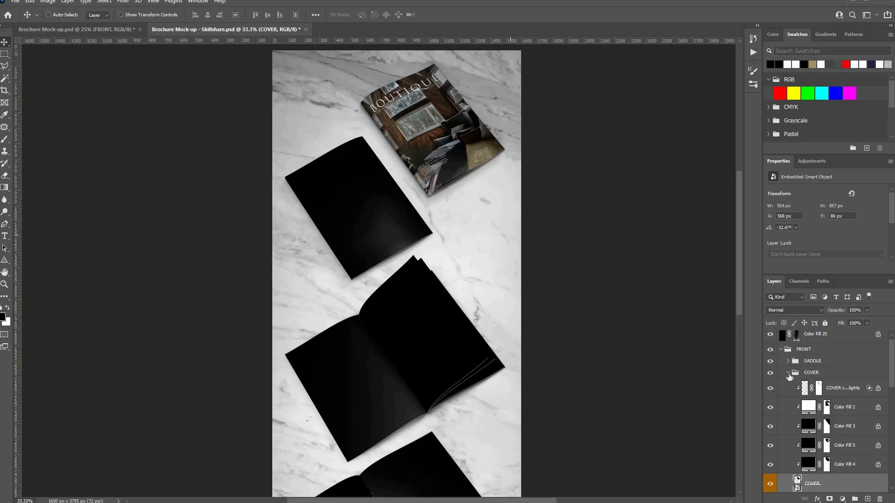
click(788, 373)
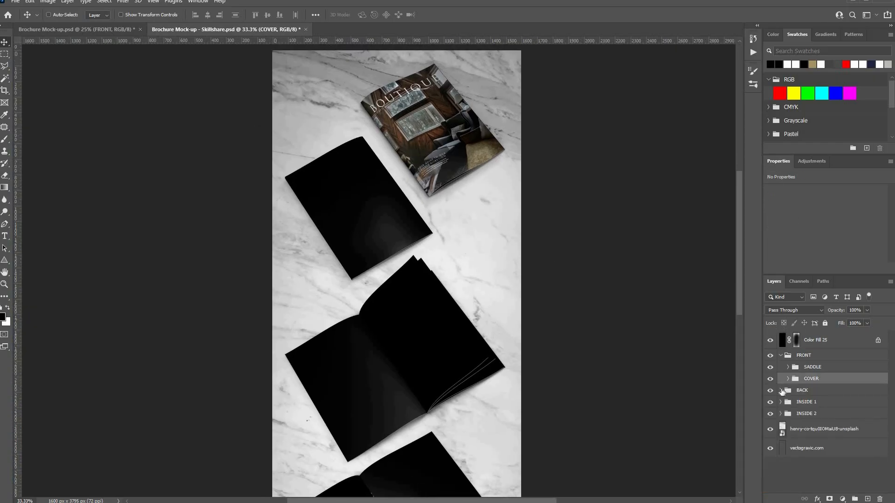
click(781, 392)
click(781, 391)
click(781, 413)
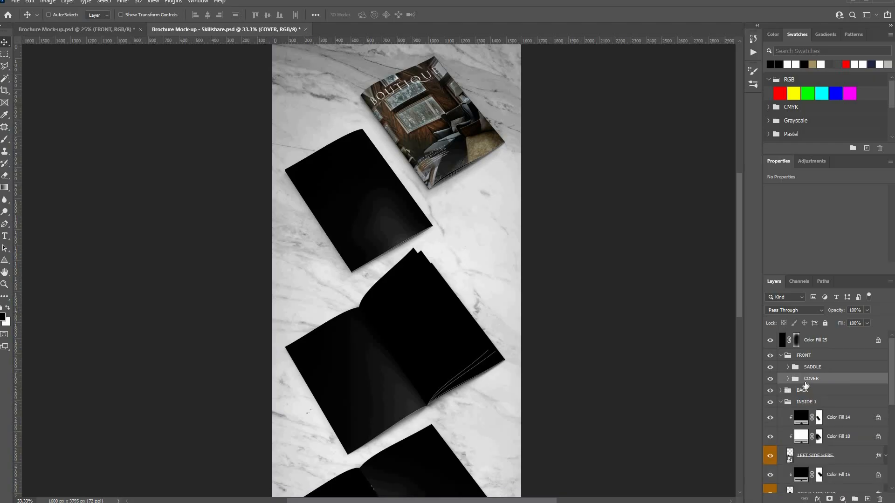
- Select the LEFT SIDE HERE, RIGHT SIDE HERE and 2ND RIGHT SIDE HERE placeholder layers in turn
scroll(788, 373, down, 3)
scroll(789, 360, down, 1)
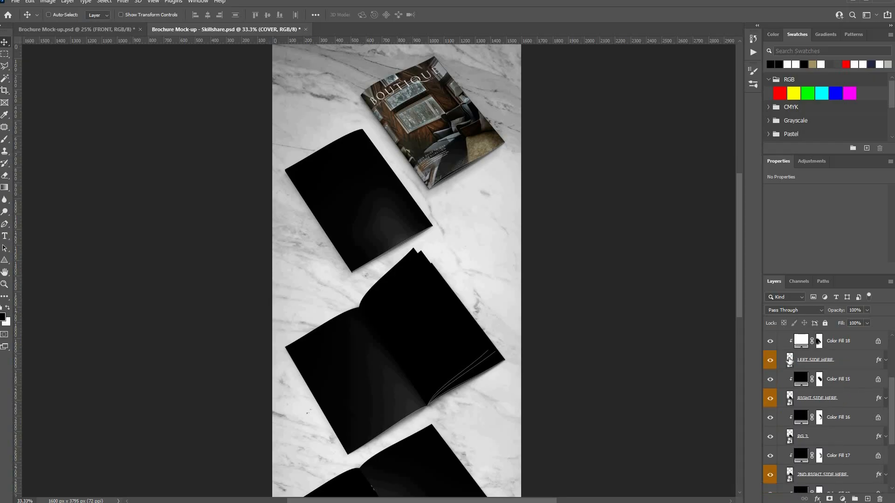
ctrl+click(362, 371)
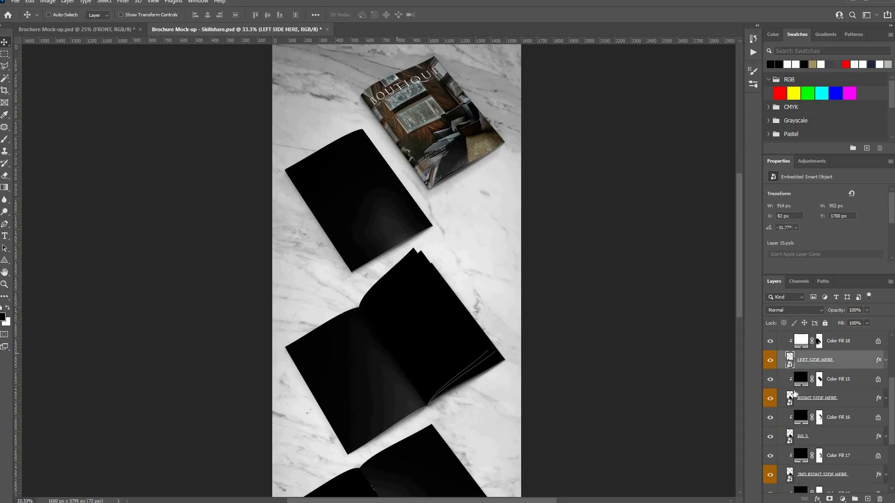
ctrl+click(434, 323)
scroll(433, 326, down, 4)
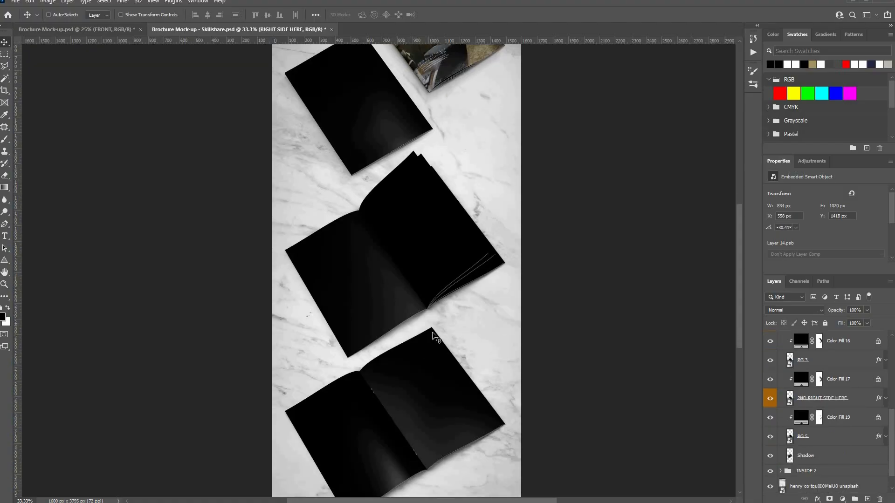
ctrl+click(434, 358)
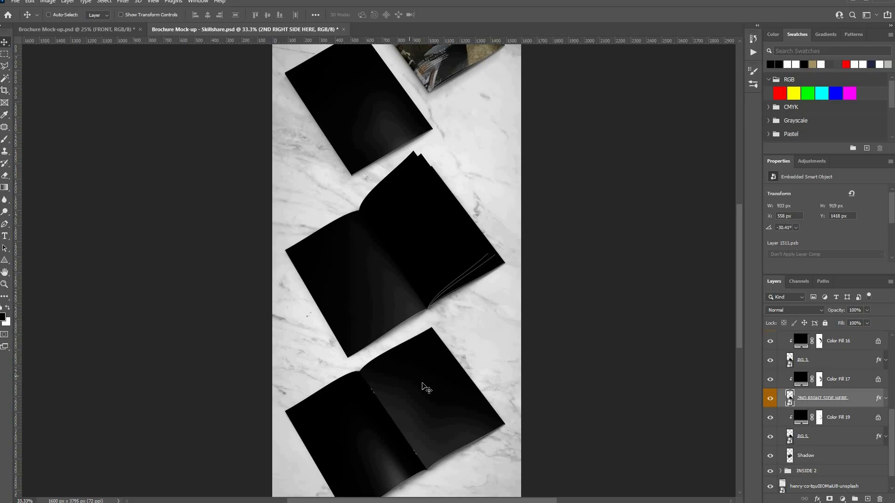
- Expand the INSIDE 2 group and select its 2ND LEFT SIDE HERE placeholder layer
scroll(818, 437, down, 1)
click(780, 452)
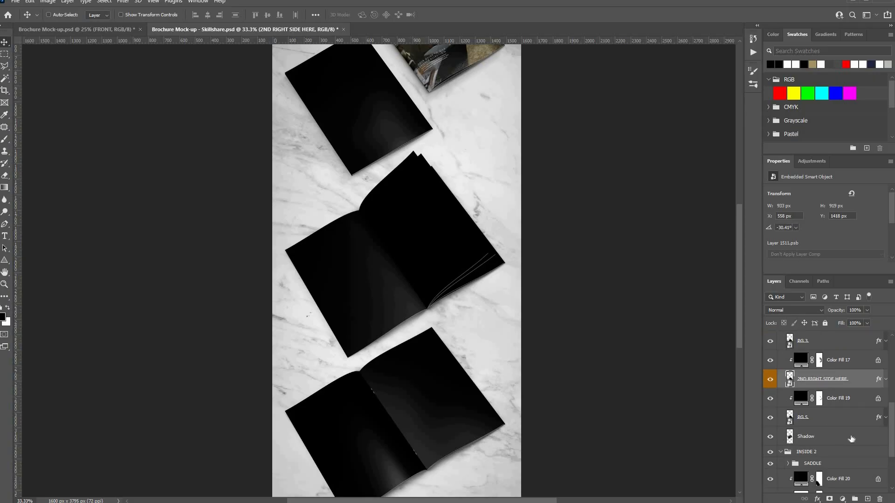
scroll(851, 438, down, 3)
ctrl+click(346, 428)
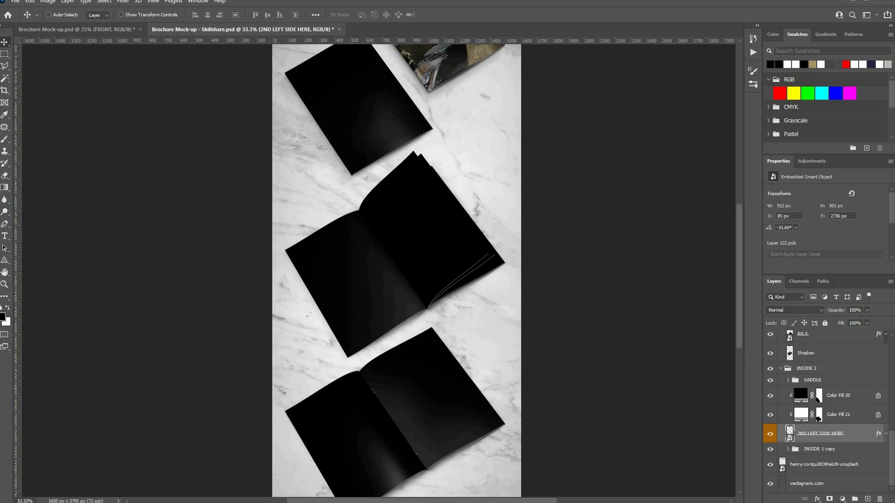
- Place Skillshare Brochure4 in the 2ND LEFT SIDE HERE placeholder, fit it to the page, and save
double_click(790, 432)
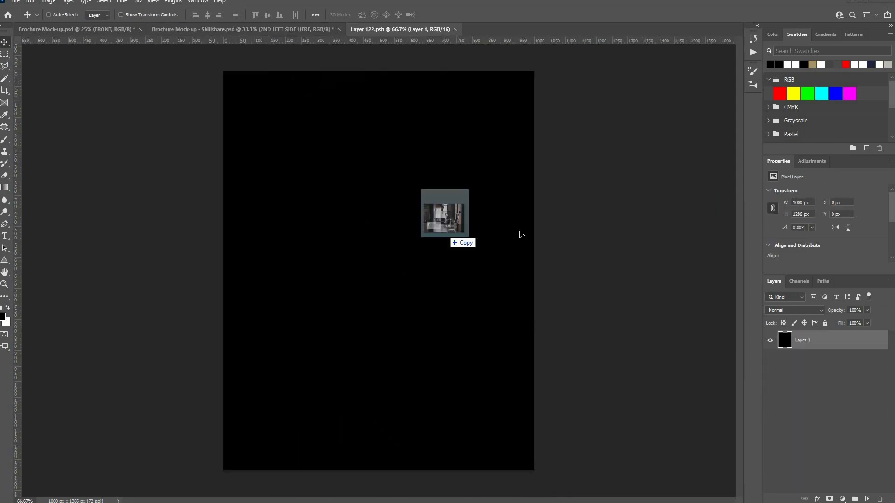
drag(446, 233, 376, 236)
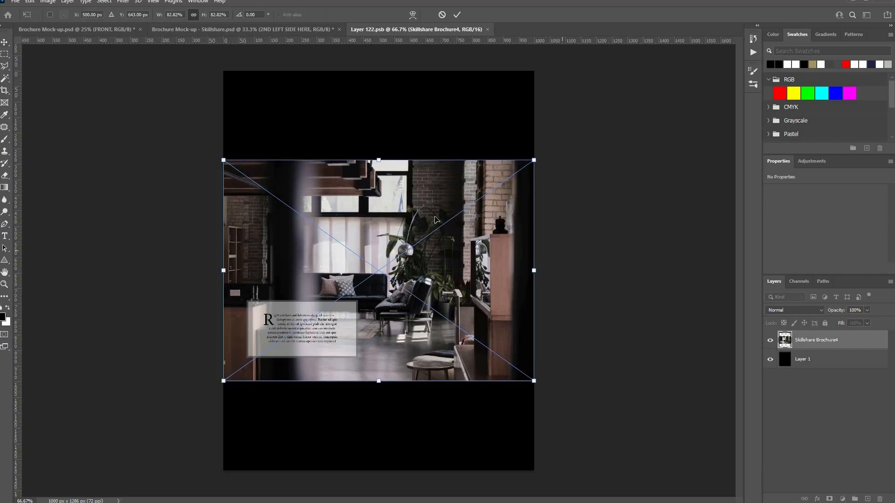
key(ctrl+minus)
key(ctrl+minus)
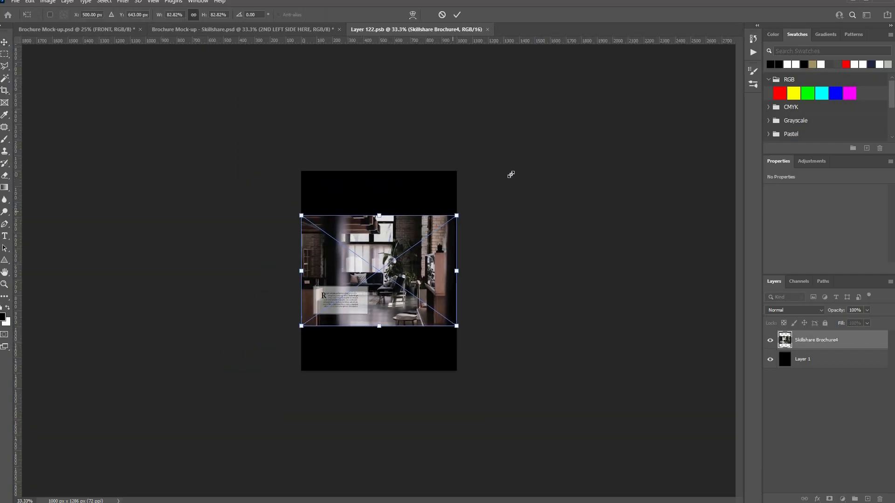
drag(517, 169, 520, 163)
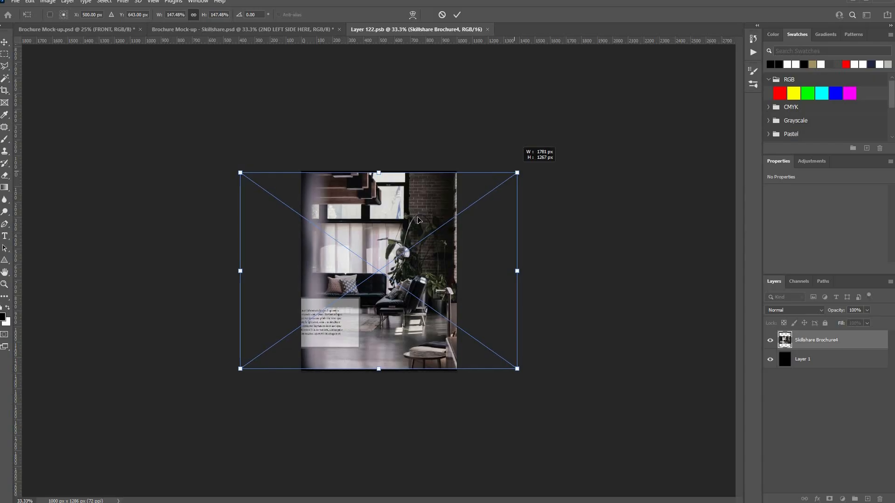
drag(382, 279, 443, 268)
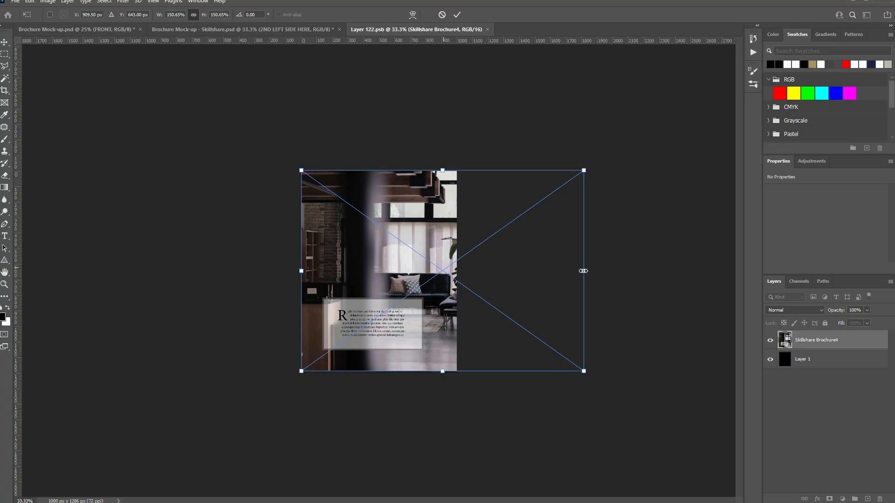
mouse_move(610, 268)
mouse_down()
mouse_move(601, 252)
mouse_move(616, 251)
mouse_up()
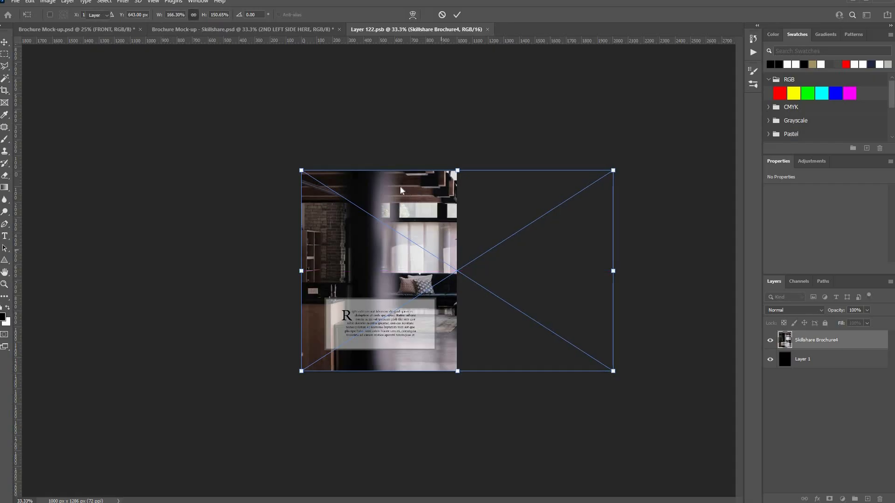
key(Return)
key(ctrl+w)
click(399, 187)
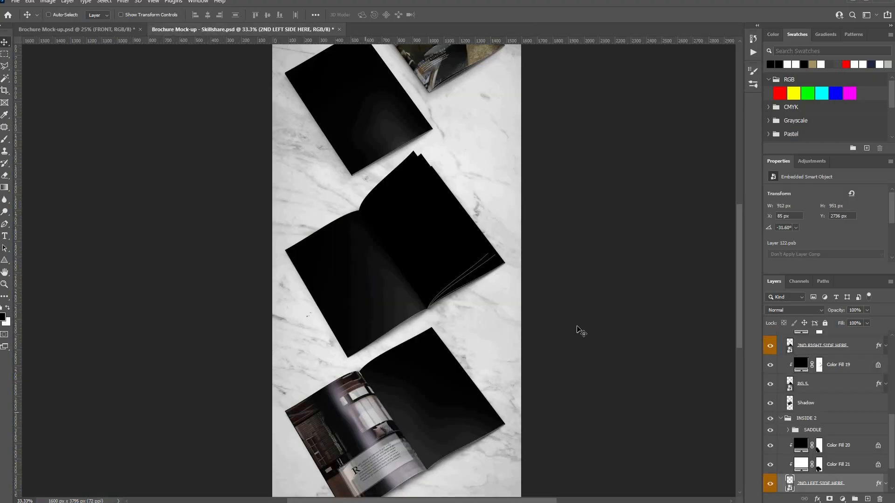
- Zoom out on the Skillshare mockup, then switch to the Brochure Mock-up.psd document
scroll(357, 398, down, 2)
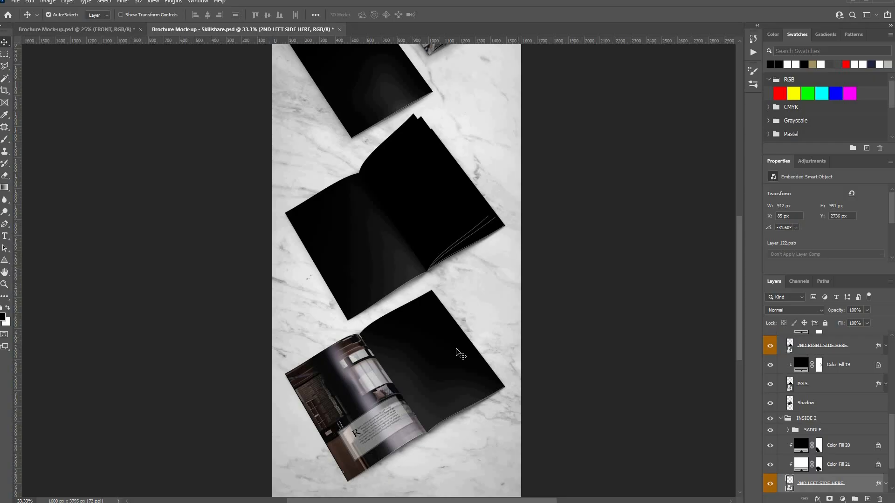
key(ctrl+minus)
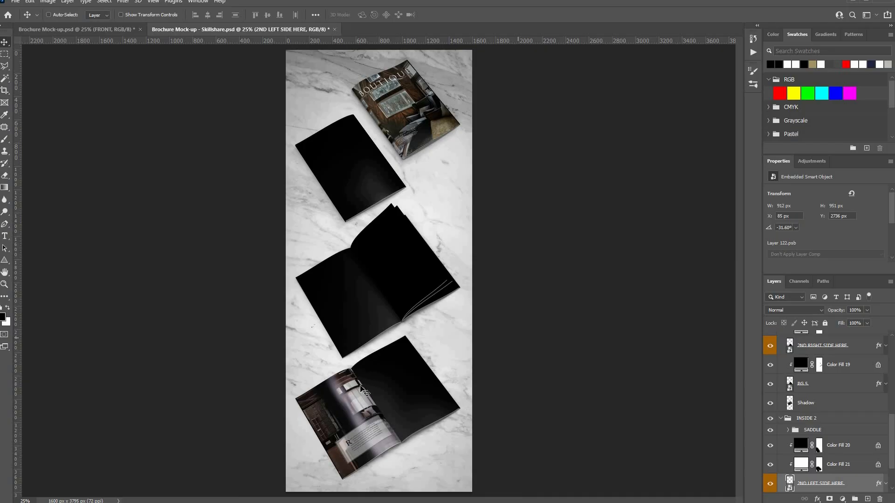
key(ctrl+Tab)
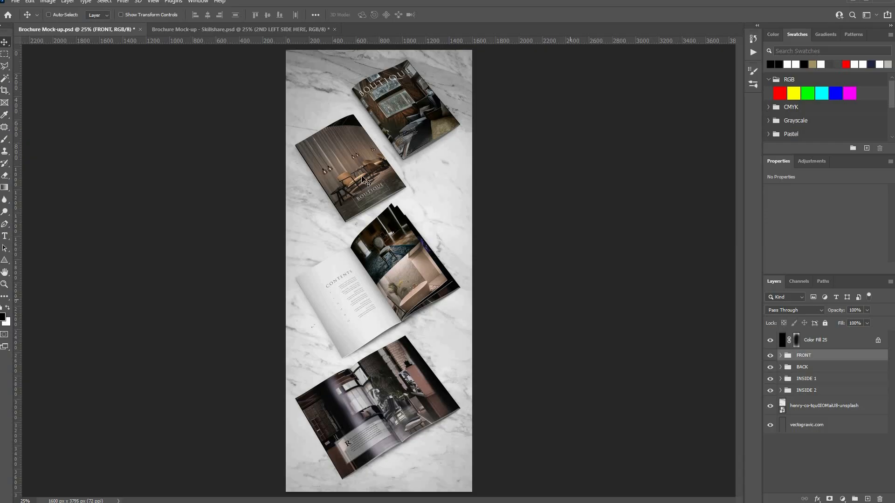
- Hide INSIDE 2 and INSIDE 1, and crop the canvas to a 1600 × 1572 px square
click(771, 385)
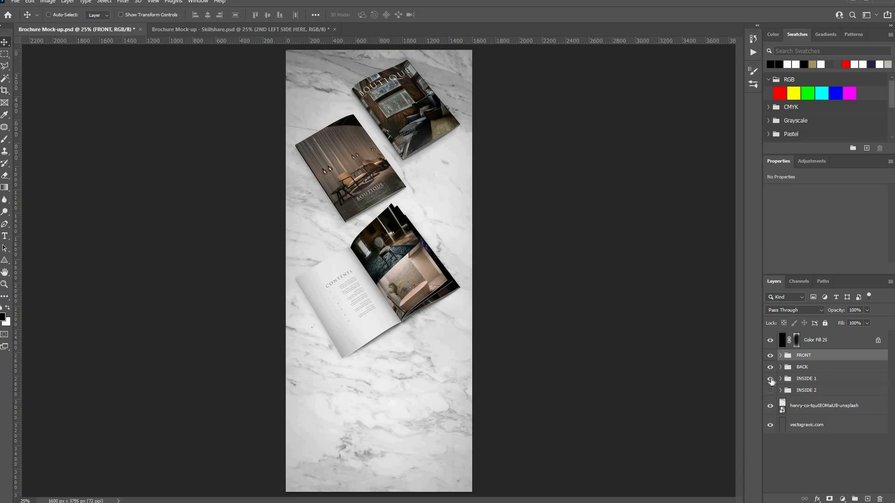
click(770, 379)
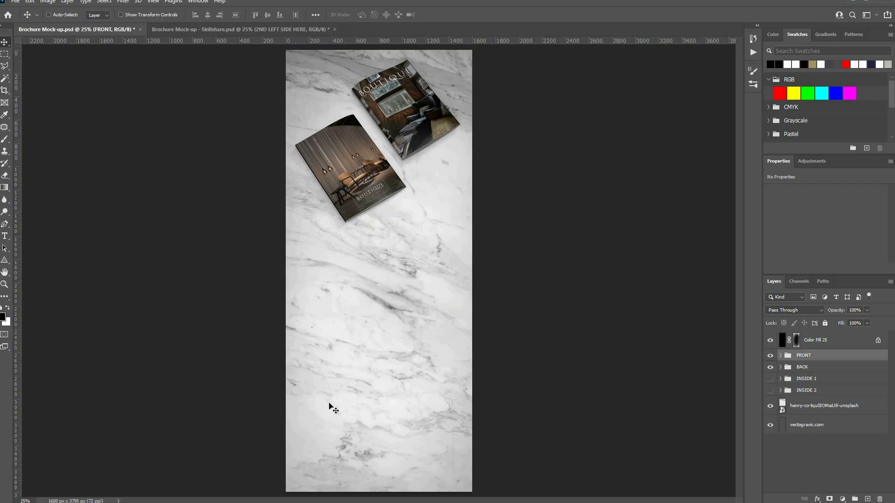
key(c)
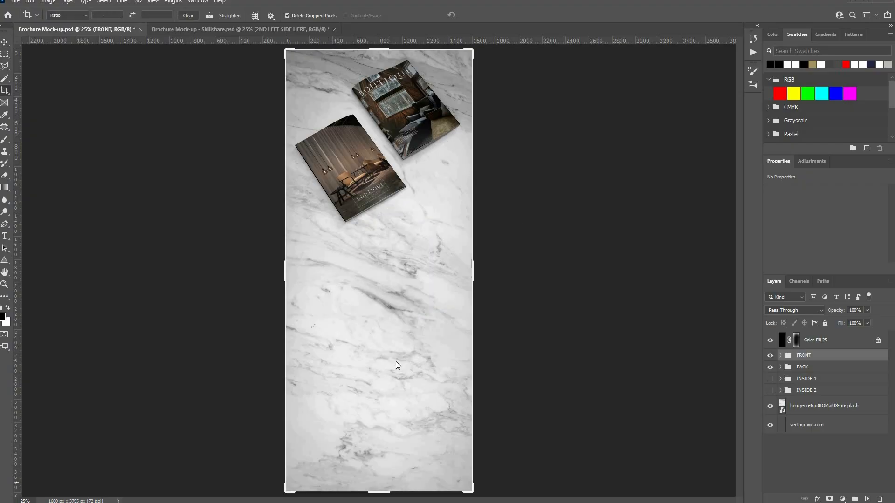
drag(381, 491, 396, 362)
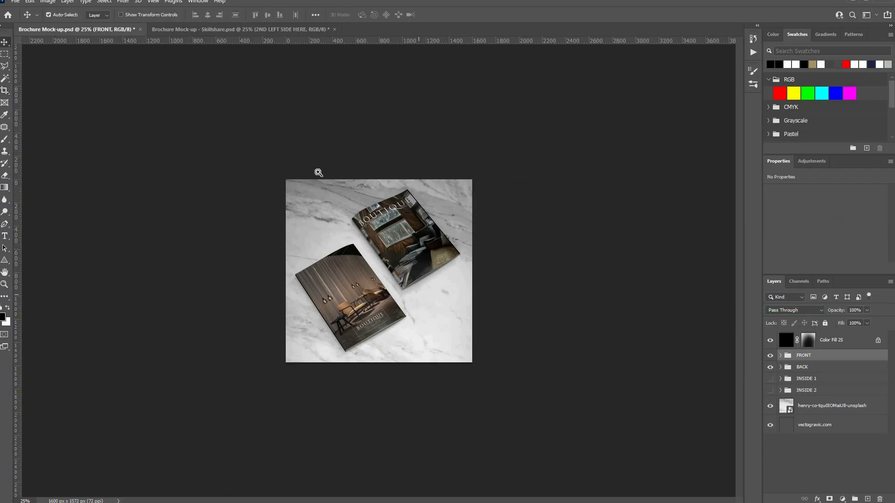
key(ctrl+plus)
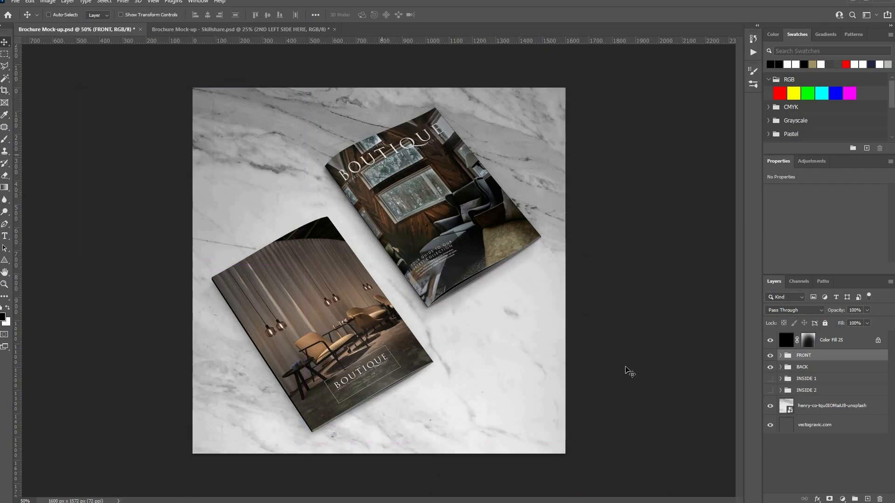